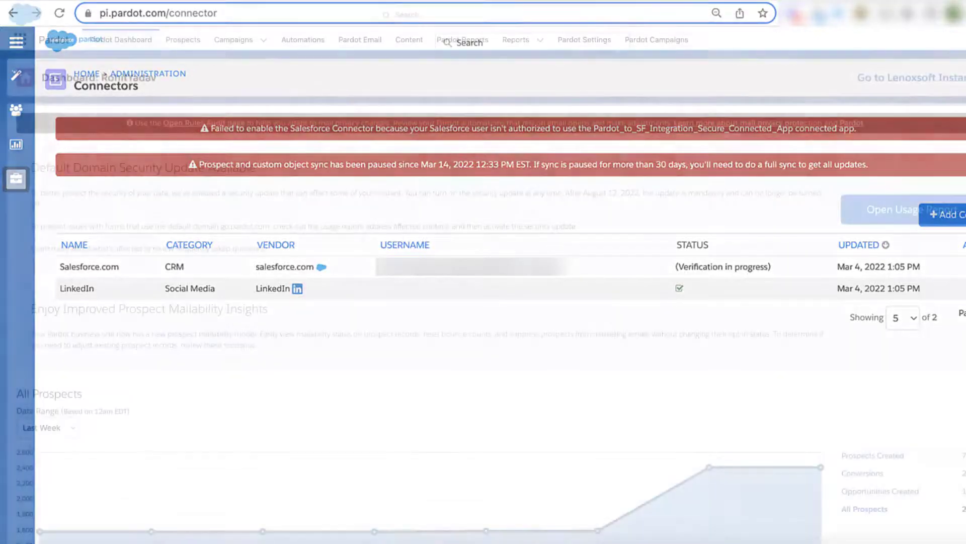
# Find the Pardot package in Setup's Installed Packages list and check its version is 4.85.
pyautogui.click(901, 18)
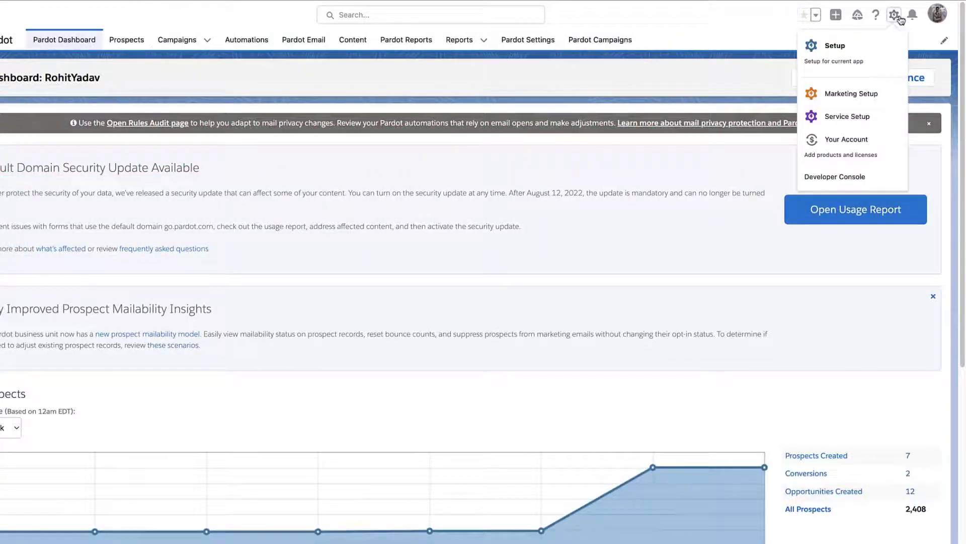
pyautogui.click(863, 52)
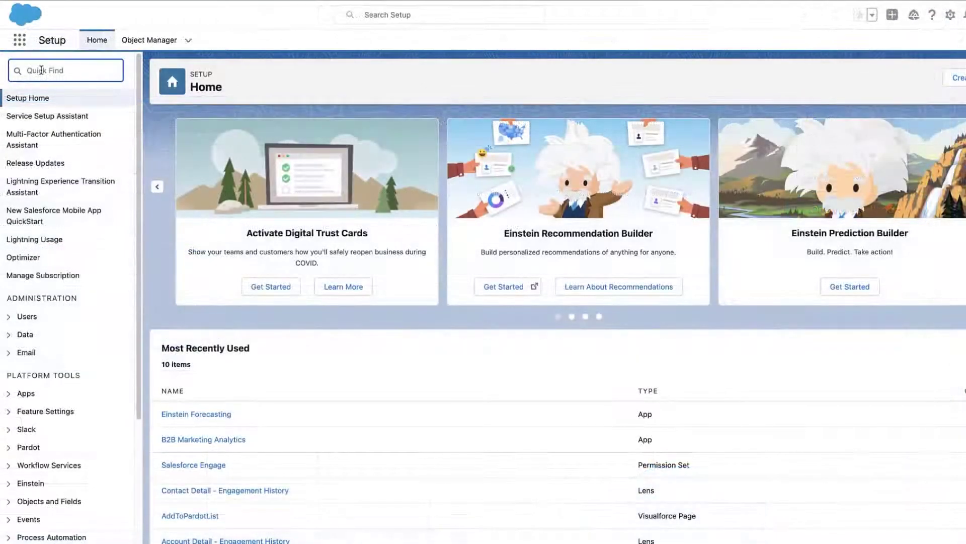
pyautogui.write('install')
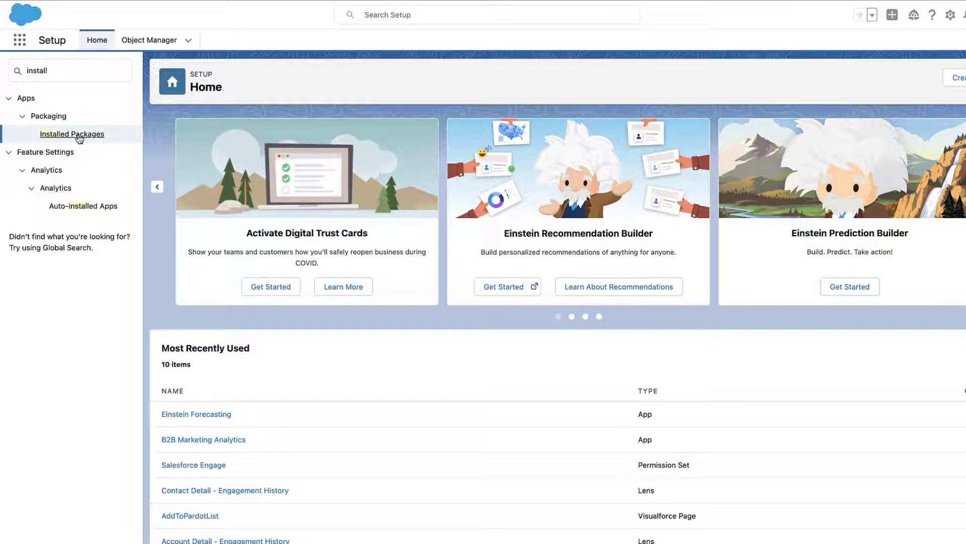
pyautogui.click(79, 134)
pyautogui.hotkey('ctrl', 'f')
pyautogui.write('pardot')
pyautogui.press('Return')
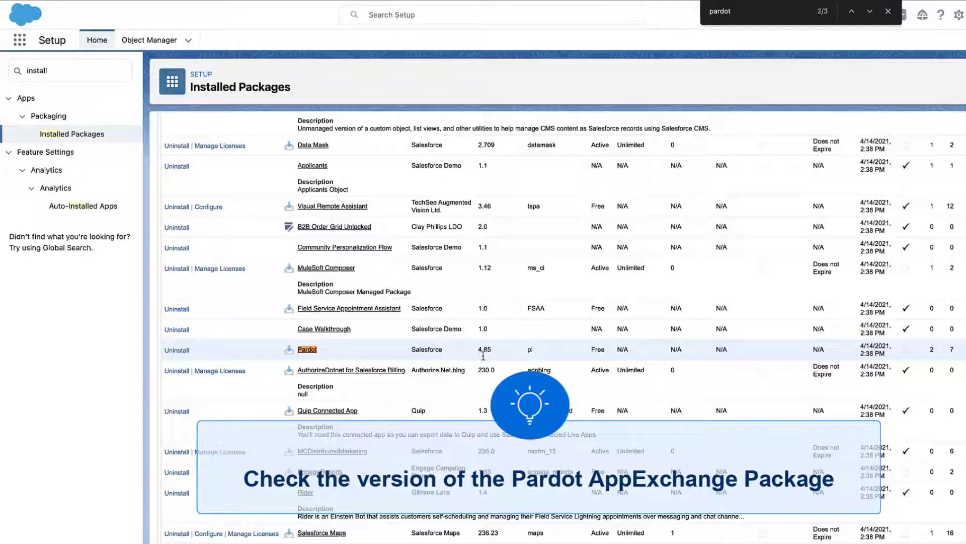
pyautogui.doubleClick(484, 349)
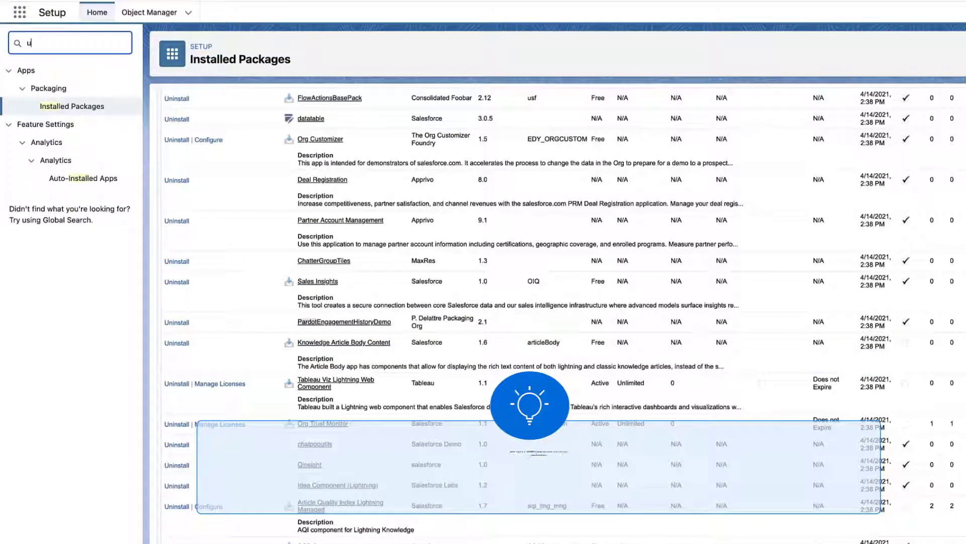
# Open the Integration, B2BMA user's record from the Setup Users list.
pyautogui.write('sers')
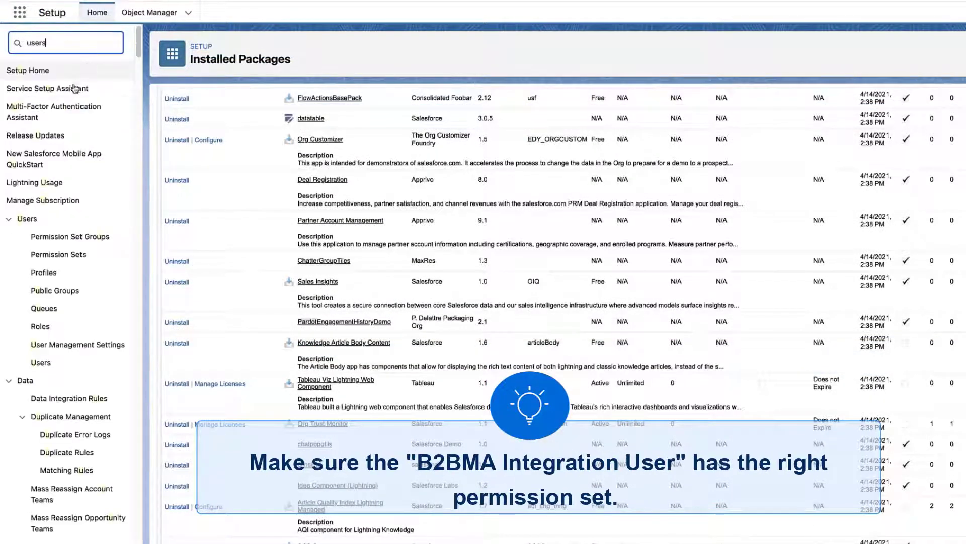
pyautogui.click(47, 215)
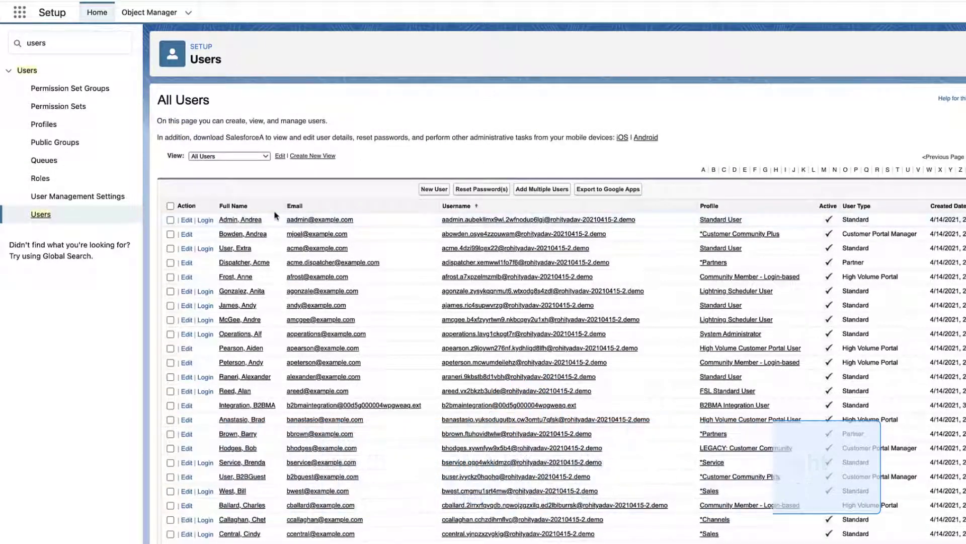
pyautogui.click(258, 407)
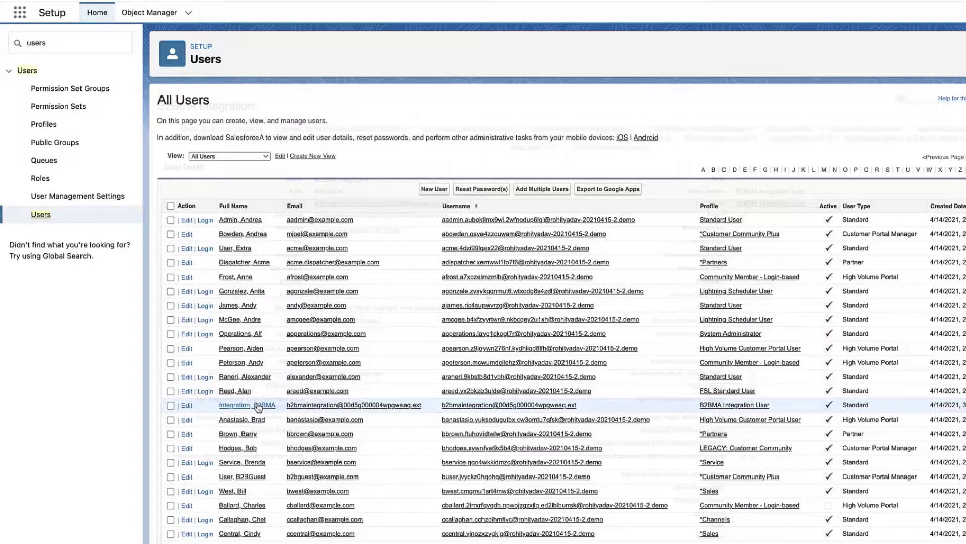
# Confirm Pardot Integration User appears in the user's Permission Set Assignments.
pyautogui.scroll(-3, 487, 298)
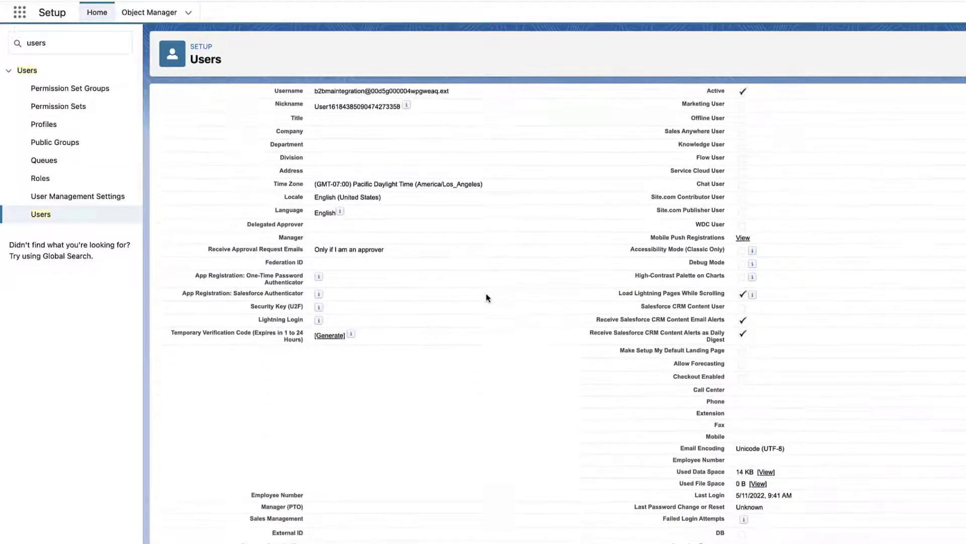
pyautogui.scroll(-3, 487, 298)
pyautogui.scroll(-4, 487, 298)
pyautogui.scroll(-3, 486, 298)
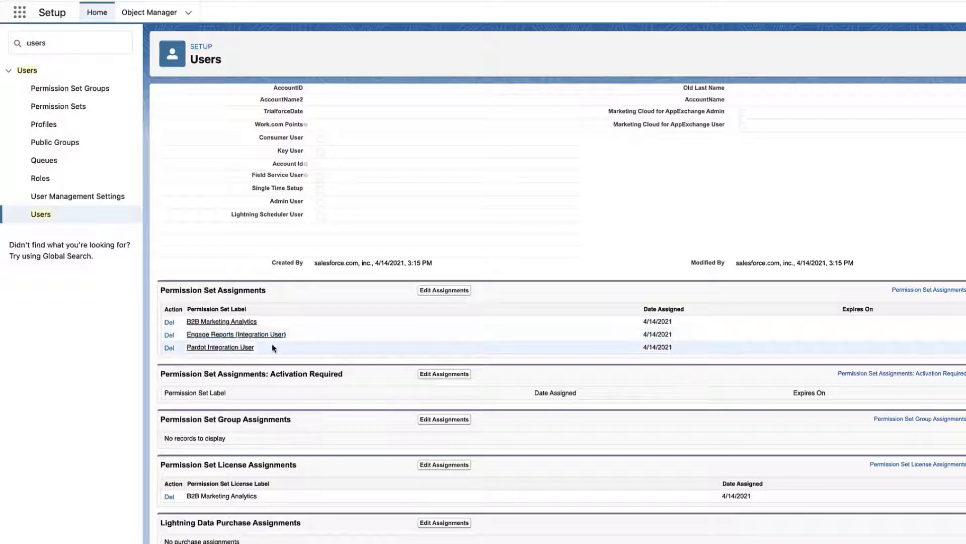
pyautogui.click(253, 347)
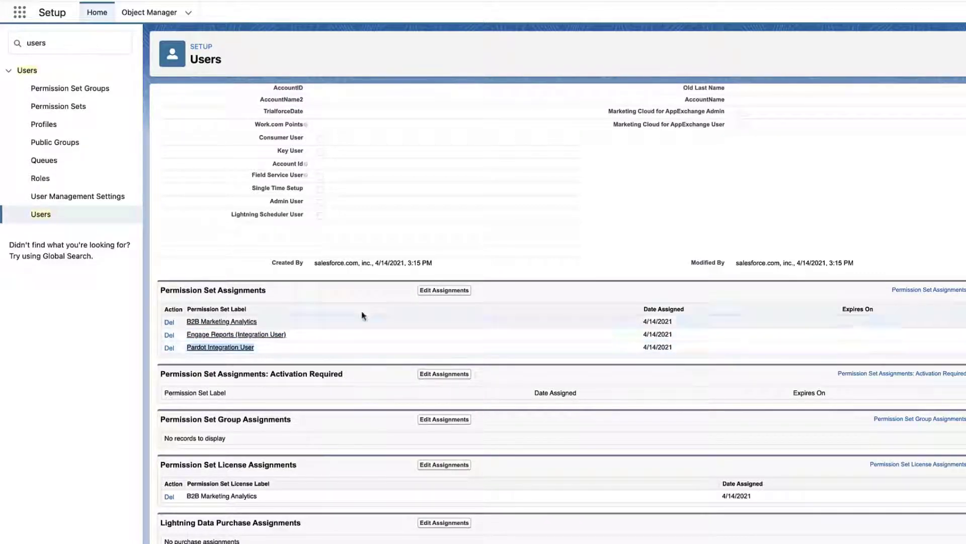
pyautogui.click(440, 293)
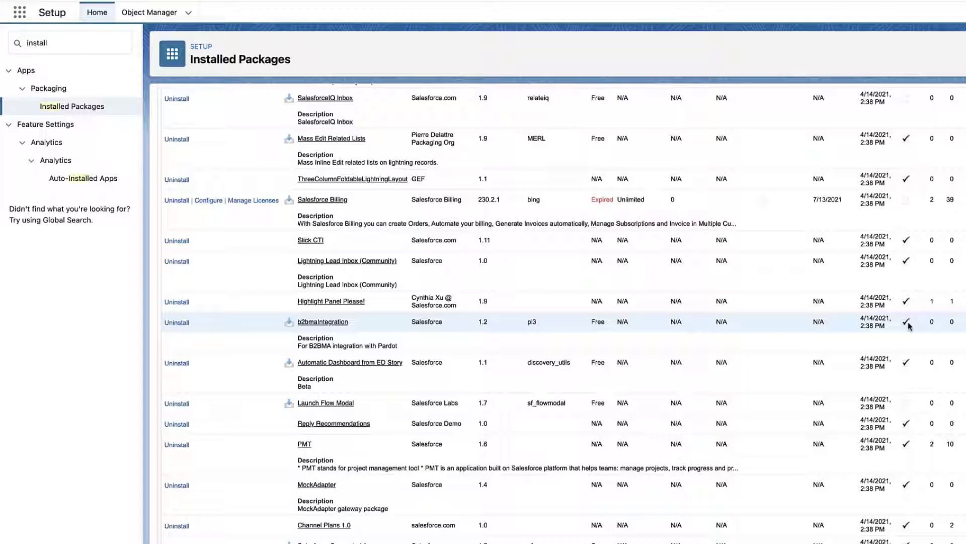
# Open Pardot_to_SF_Integration_Secure_Connected_App from Manage Connected Apps.
pyautogui.tripleClick(71, 42)
pyautogui.write('manage ')
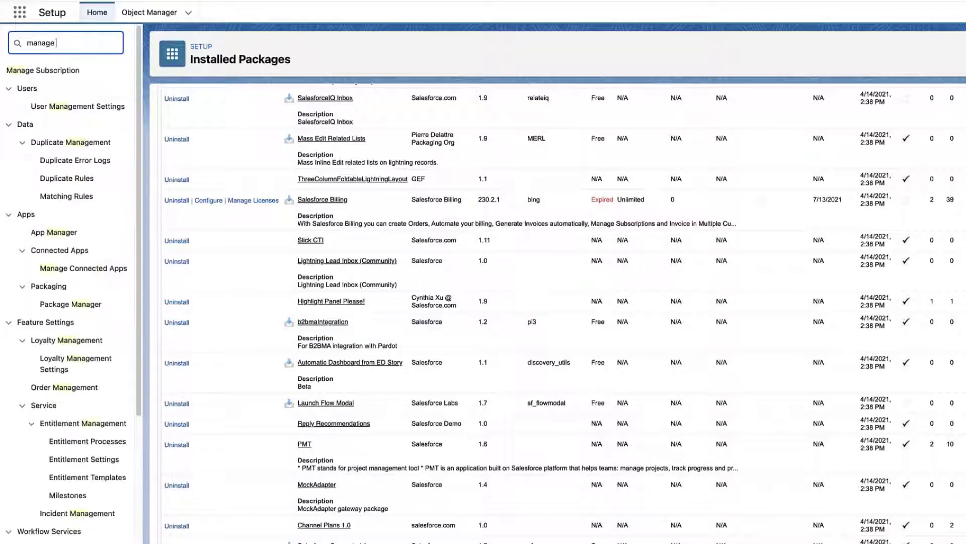
pyautogui.write('conne')
pyautogui.click(68, 111)
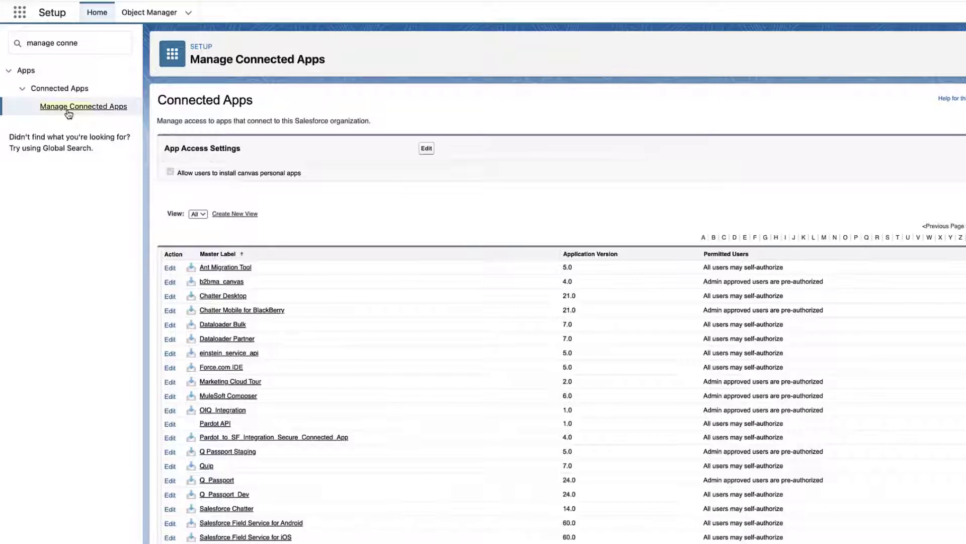
pyautogui.scroll(-2, 284, 232)
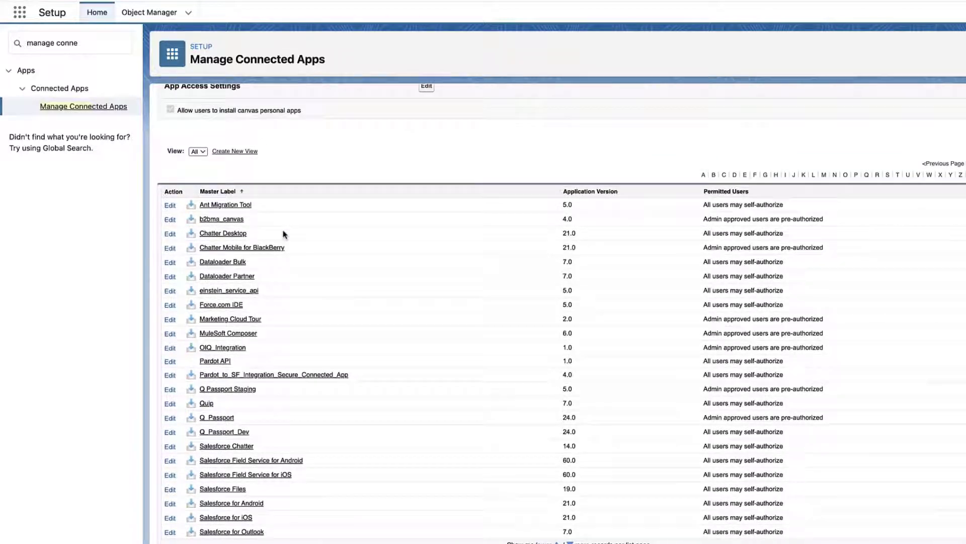
pyautogui.click(288, 377)
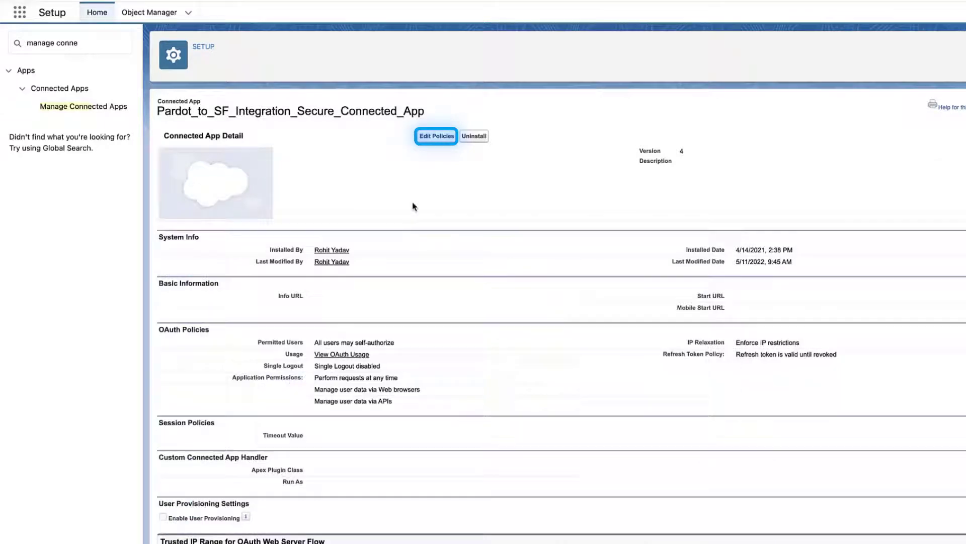
# Set the app's Permitted Users policy to 'Admin approved users are pre-authorized' and save.
pyautogui.click(427, 137)
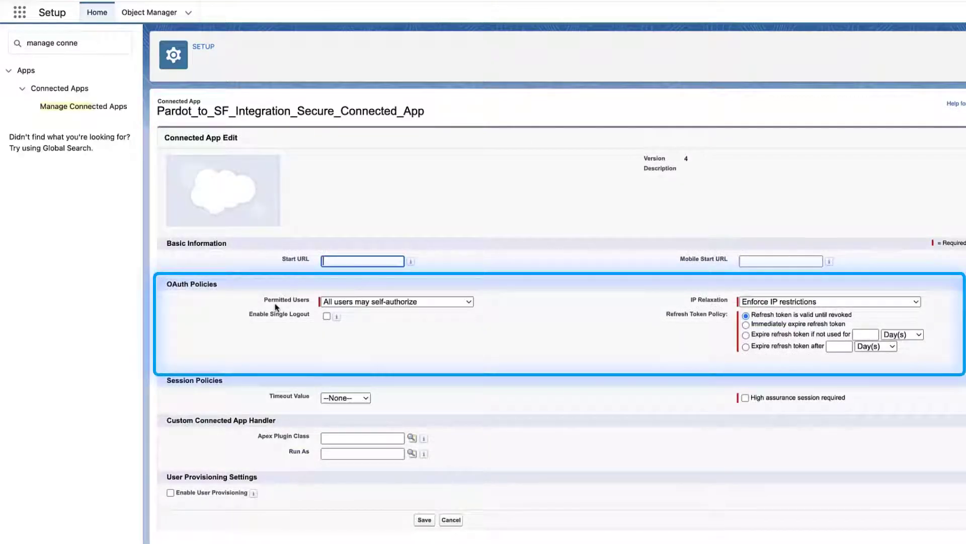
pyautogui.doubleClick(276, 300)
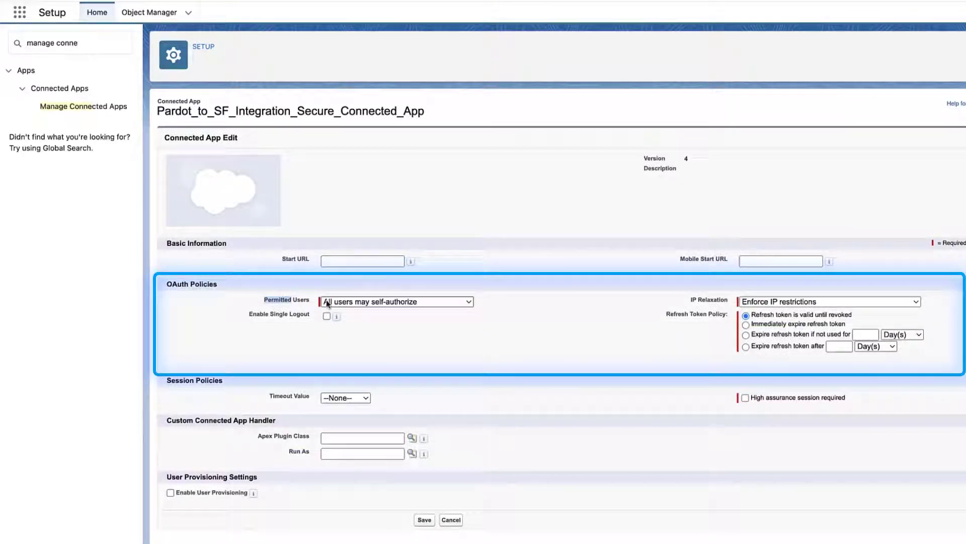
pyautogui.click(409, 303)
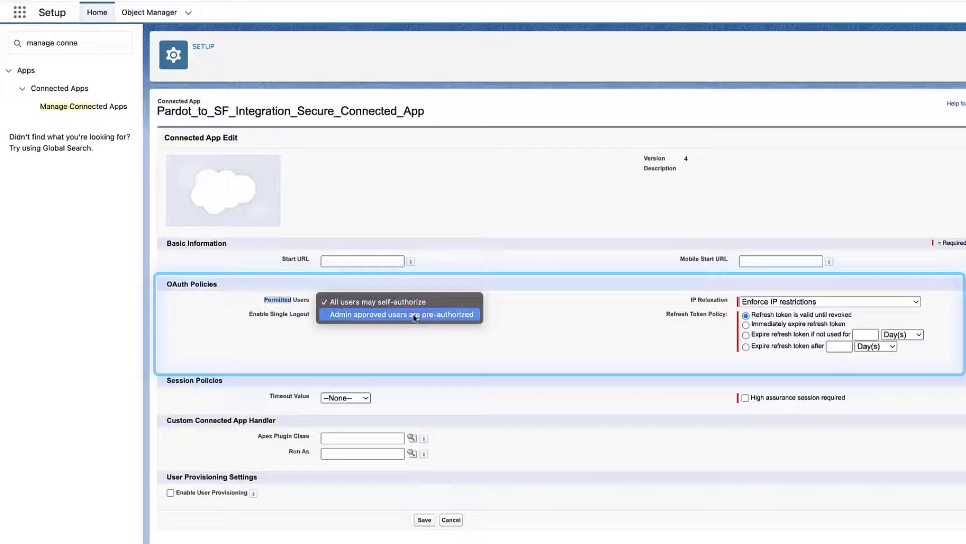
pyautogui.click(414, 315)
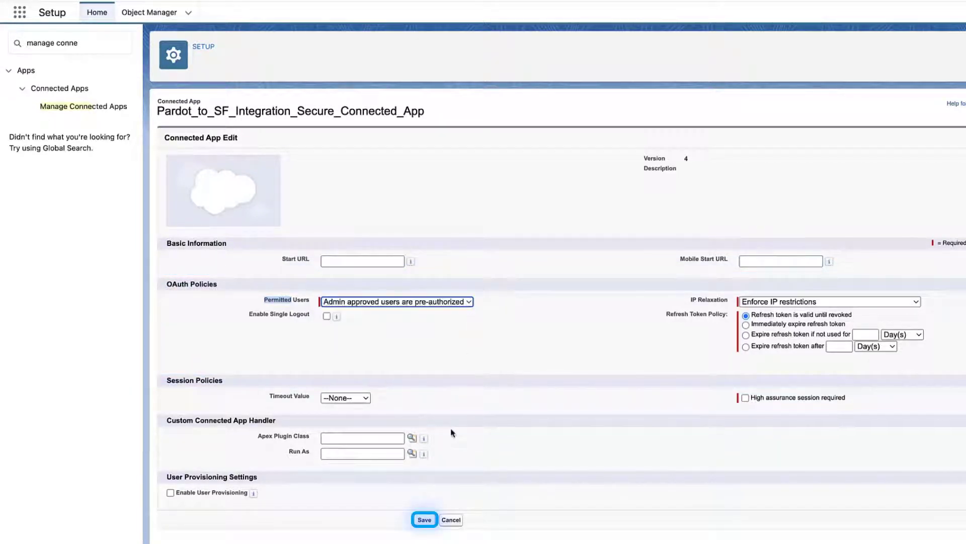
pyautogui.click(422, 526)
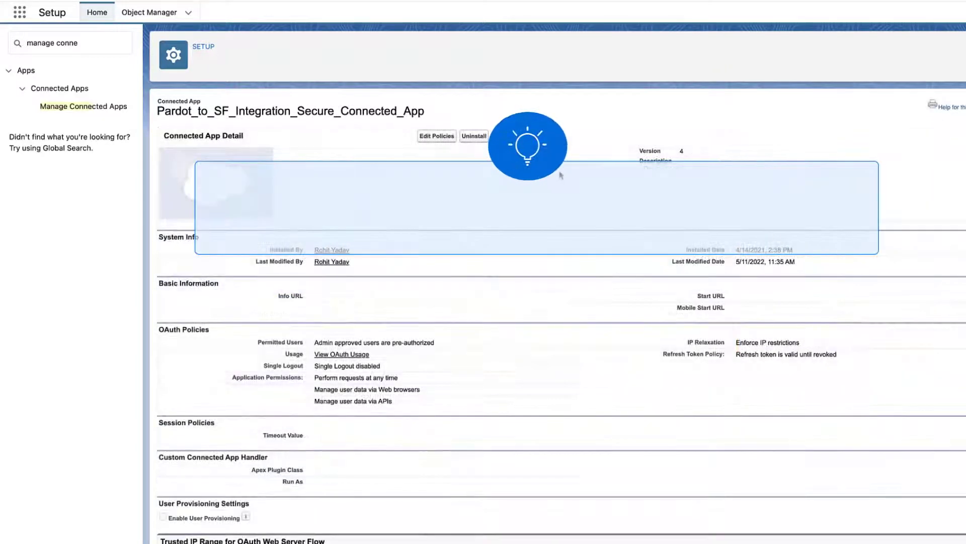
# Add the B2BMA Integration User profile to the connected app's empty Profiles list and save.
pyautogui.scroll(-3, 561, 175)
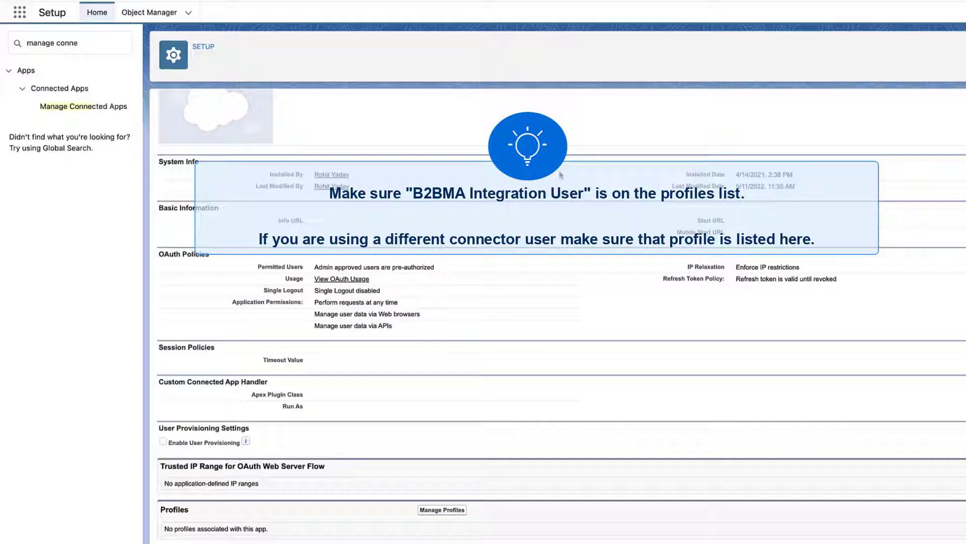
pyautogui.scroll(-3, 561, 175)
pyautogui.scroll(-1, 562, 176)
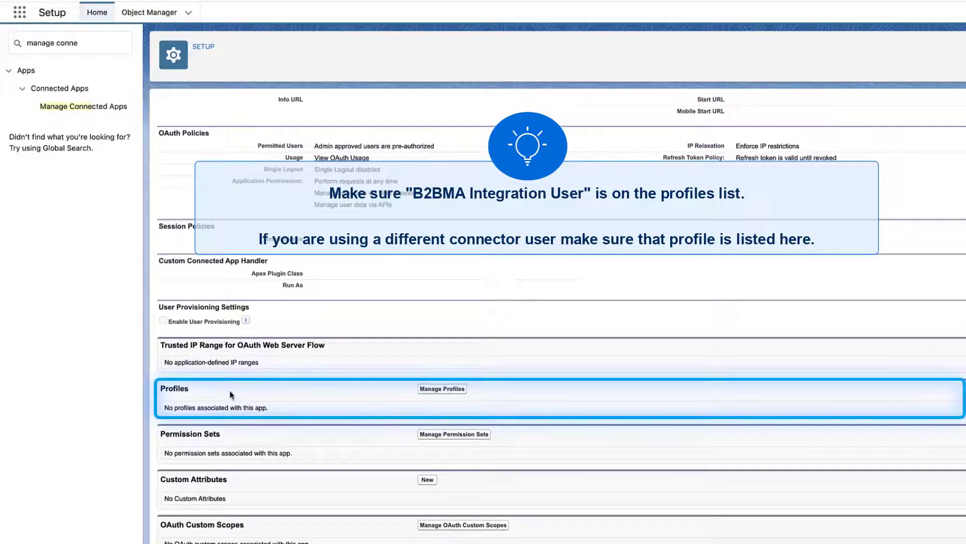
pyautogui.doubleClick(173, 391)
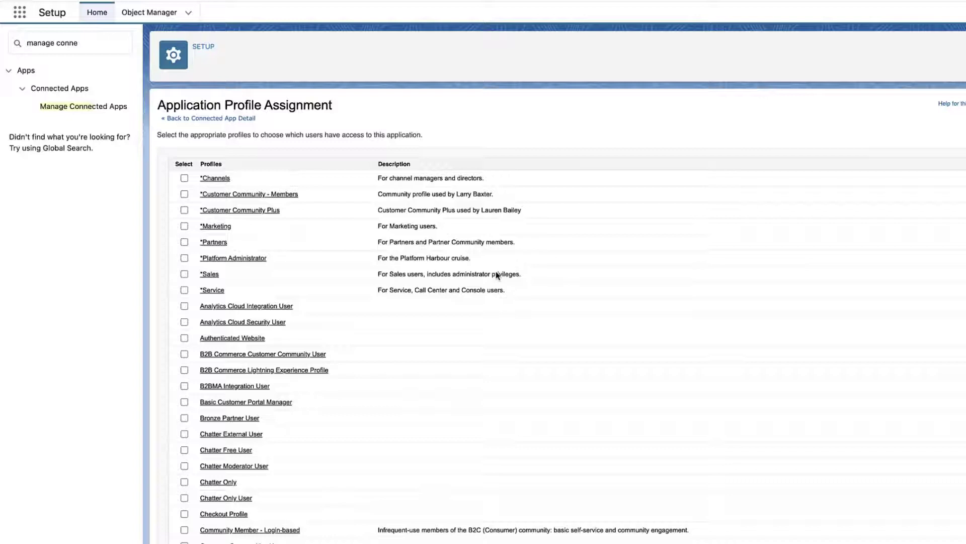
pyautogui.scroll(-3, 368, 289)
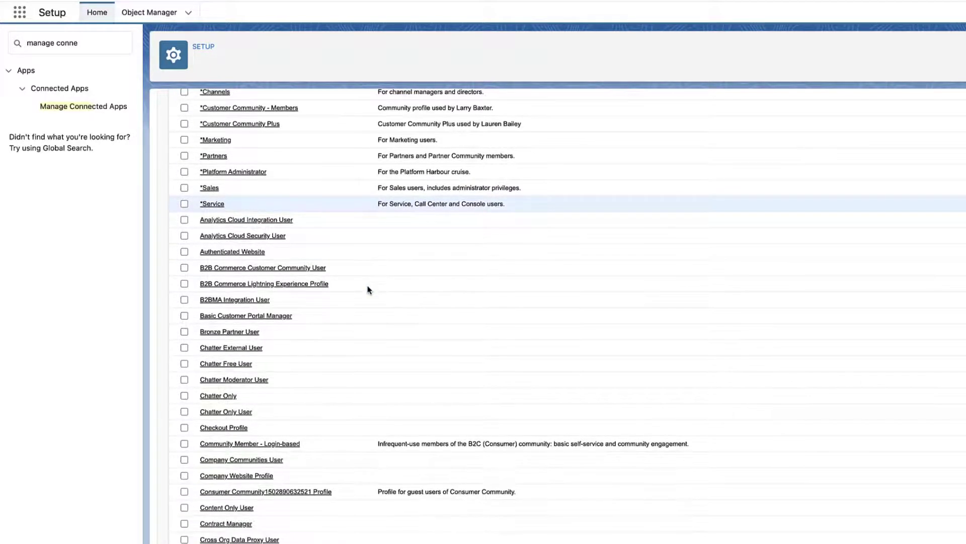
pyautogui.click(184, 300)
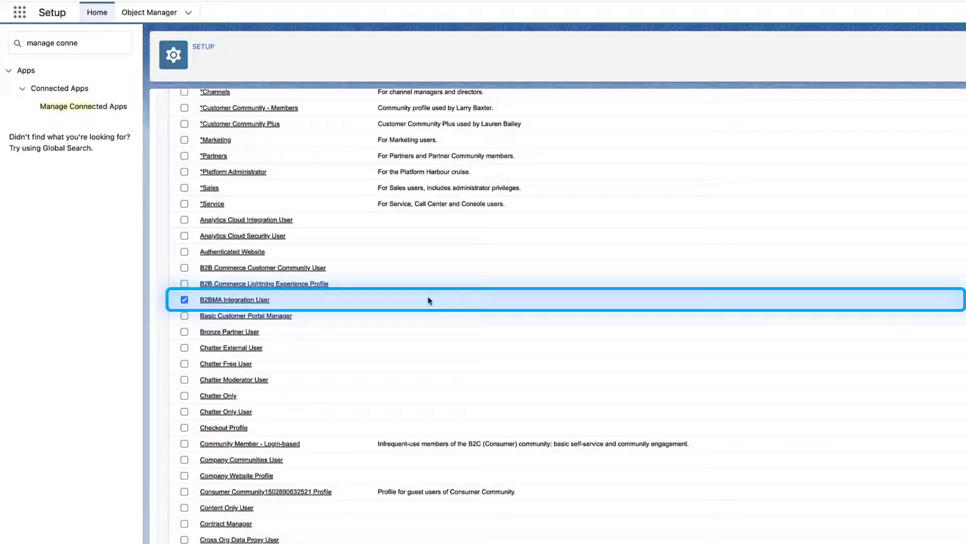
pyautogui.scroll(-15, 428, 300)
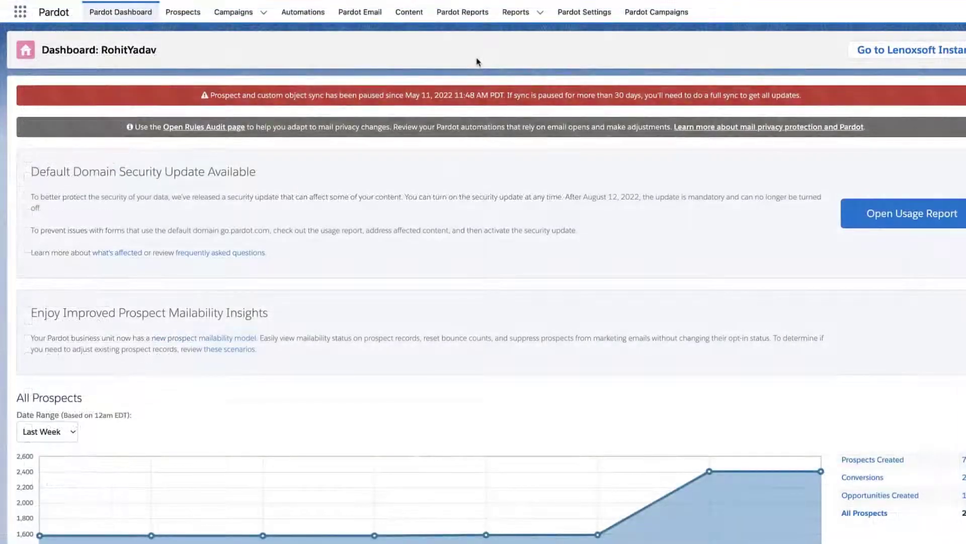
# Go to the Pardot Settings tab to check the Salesforce connector status.
pyautogui.click(572, 18)
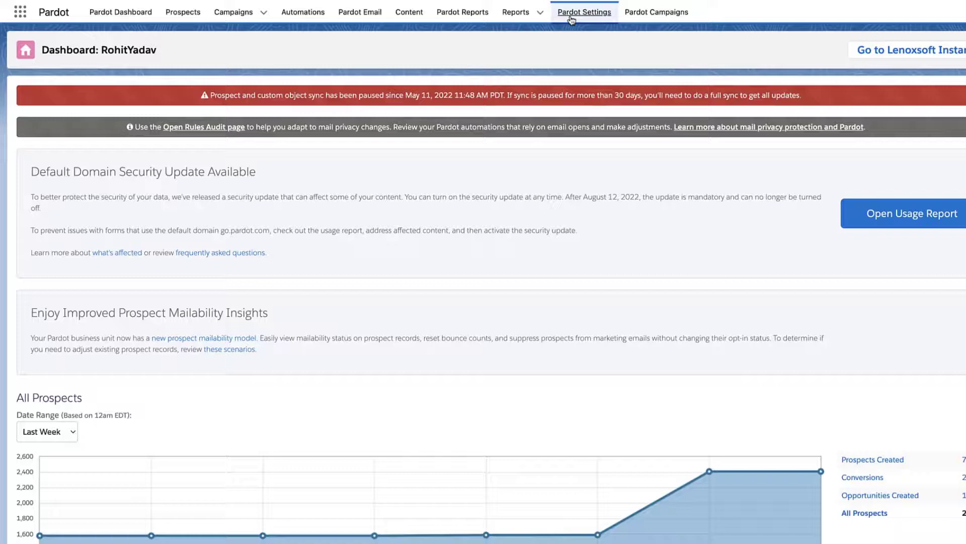